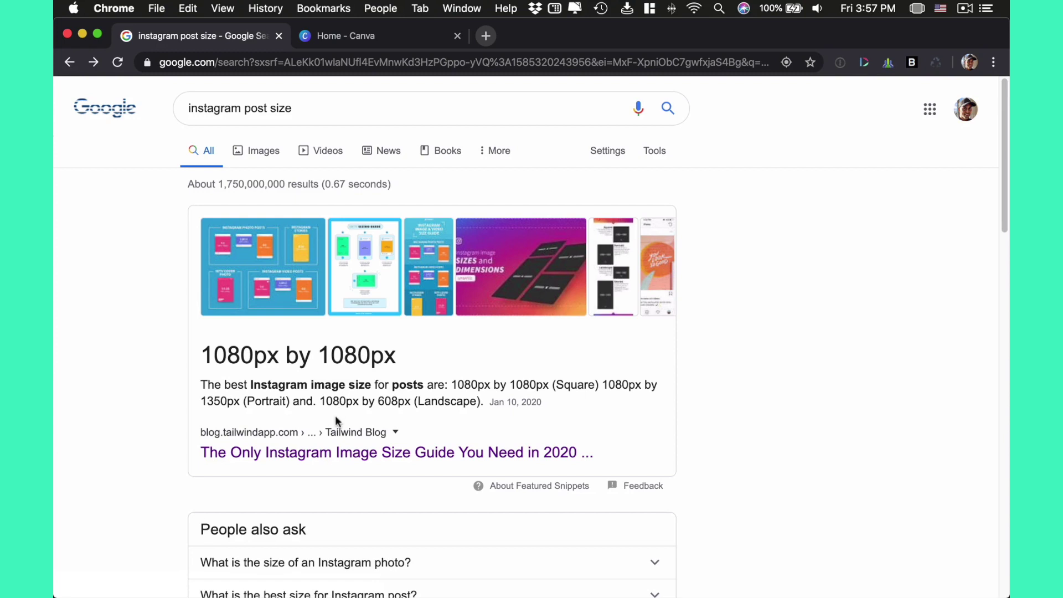
Open the Tailwind article 'The Only Instagram Image Size Guide You Need in 2020' from the search results
left_click(338, 447)
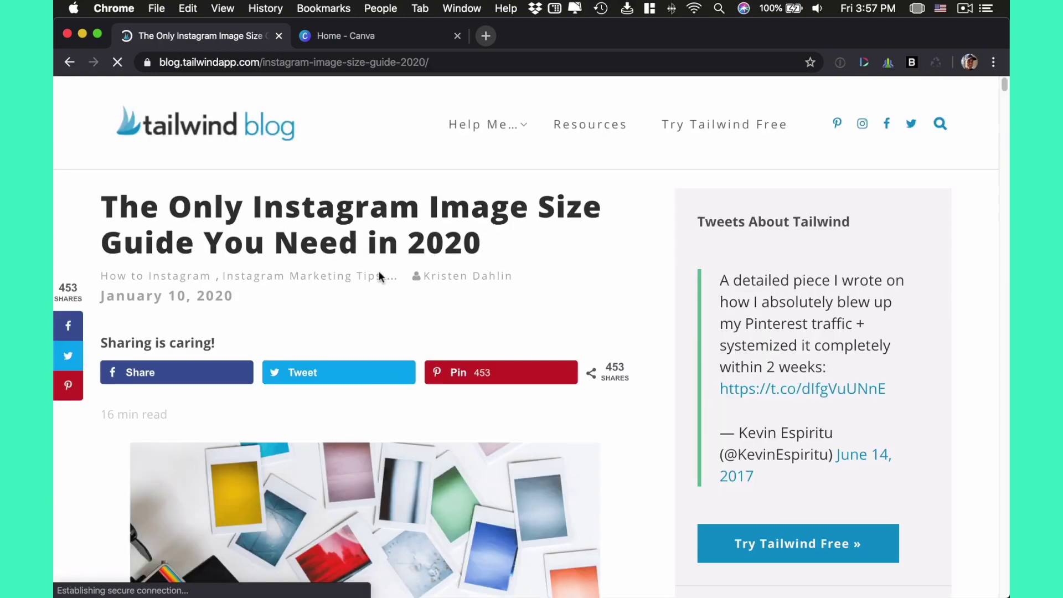
Find the table listing Portrait Photo at 1080 x 1350px, then return to the Canva home tab
scroll(381, 277, "down", 3)
scroll(381, 278, "down", 10)
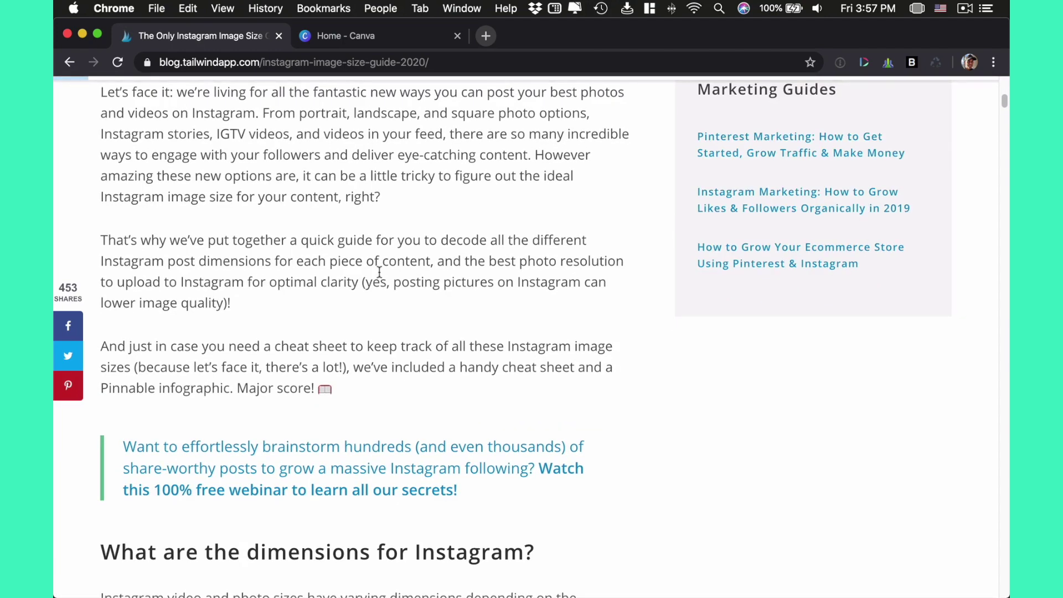
scroll(380, 275, "down", 1)
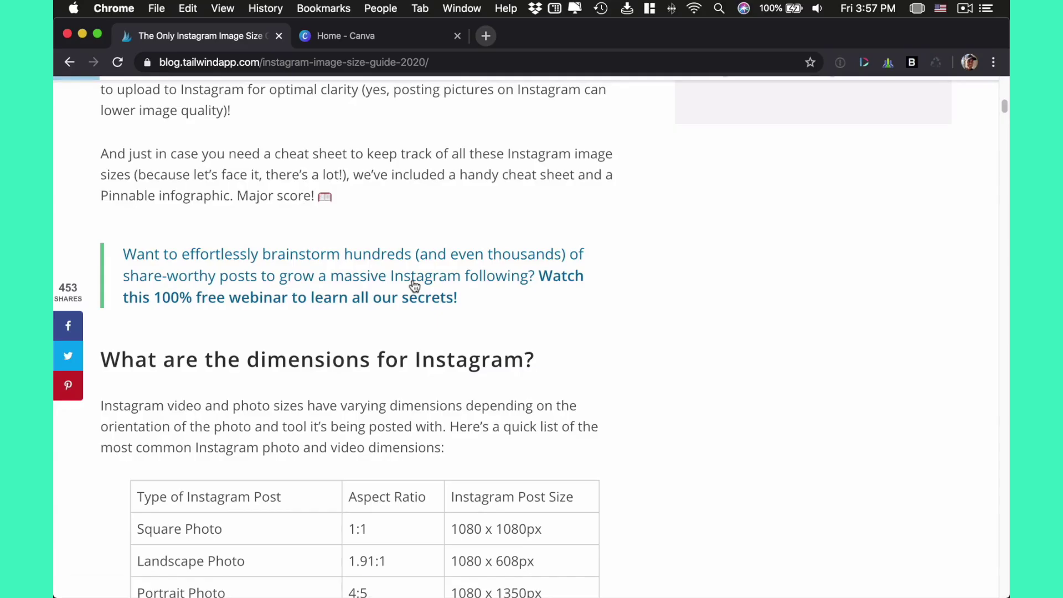
scroll(412, 285, "down", 2)
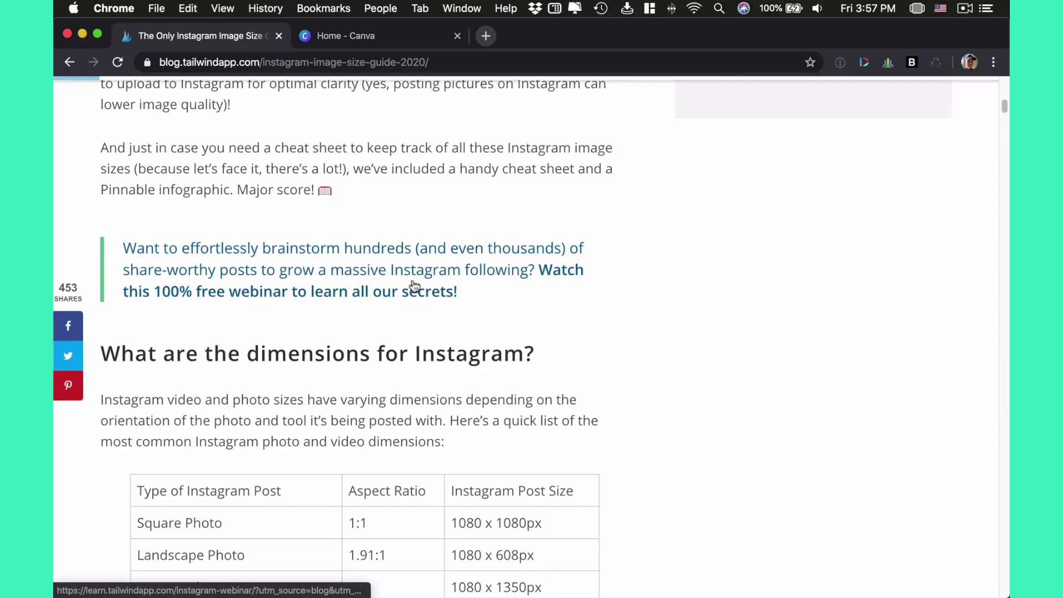
scroll(414, 285, "down", 1)
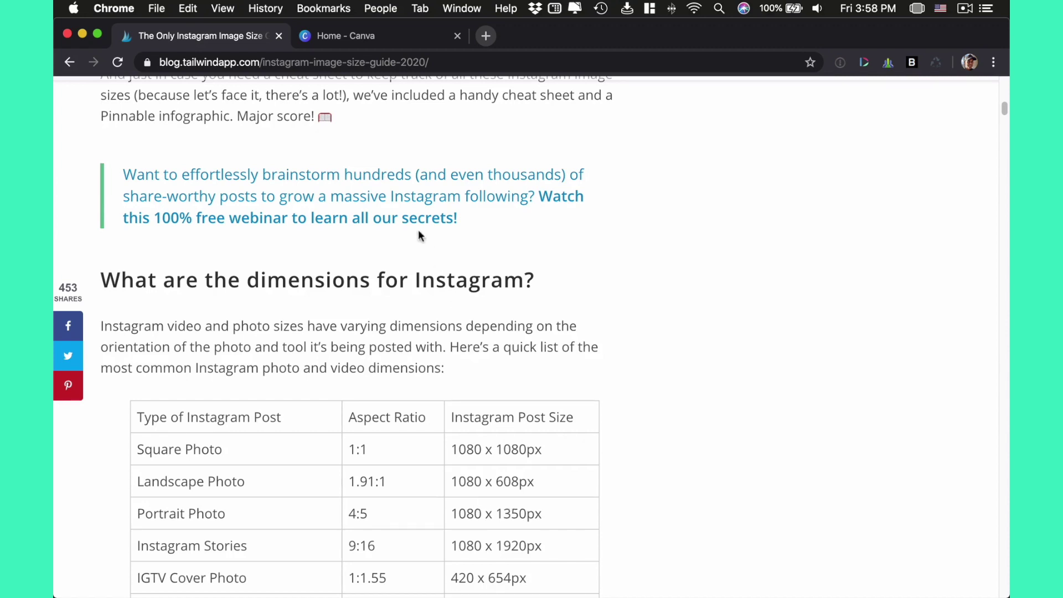
left_click(380, 44)
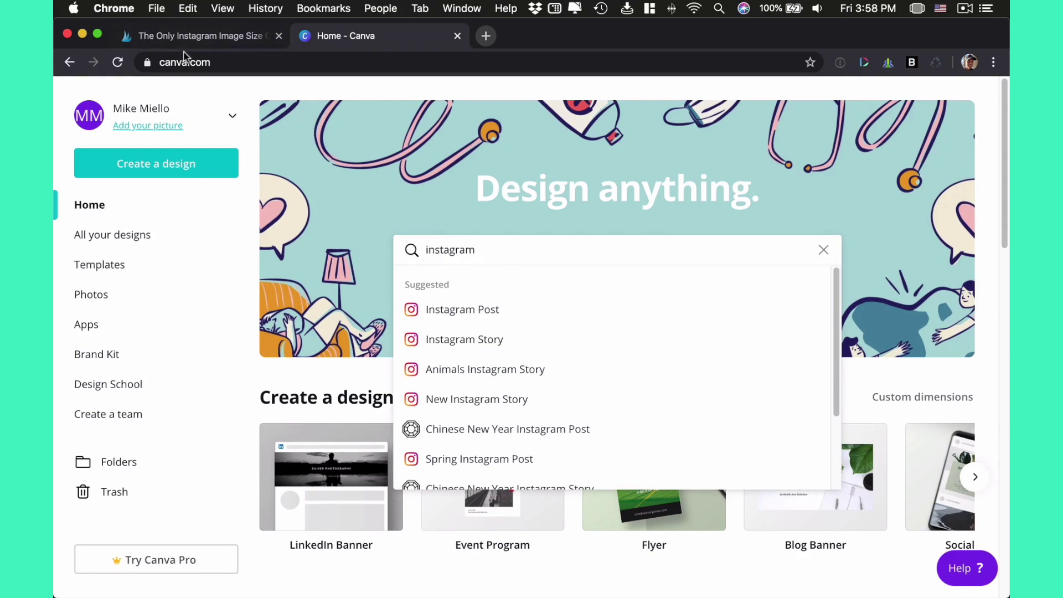
Create a custom-size Canva design of 1080 × 1350 px, rechecking the article's size table
left_click(142, 168)
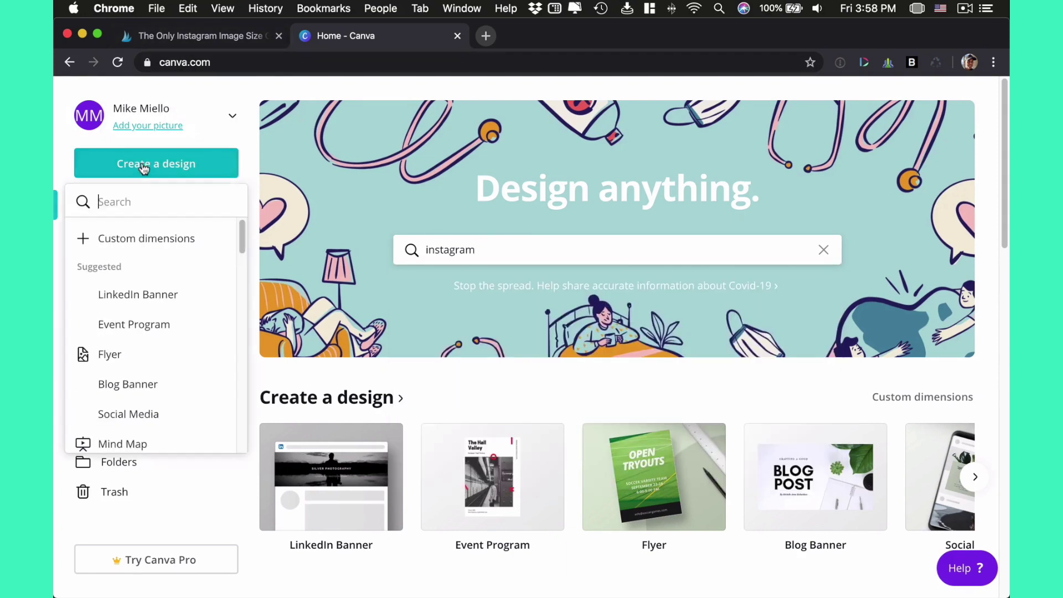
left_click(130, 239)
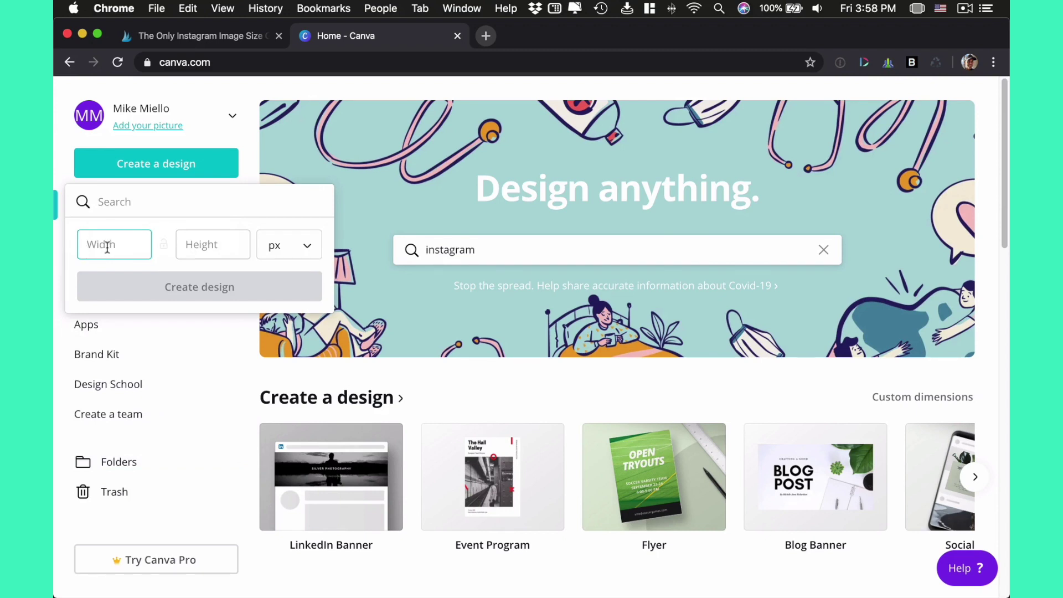
type("1080")
left_click(212, 244)
type("1")
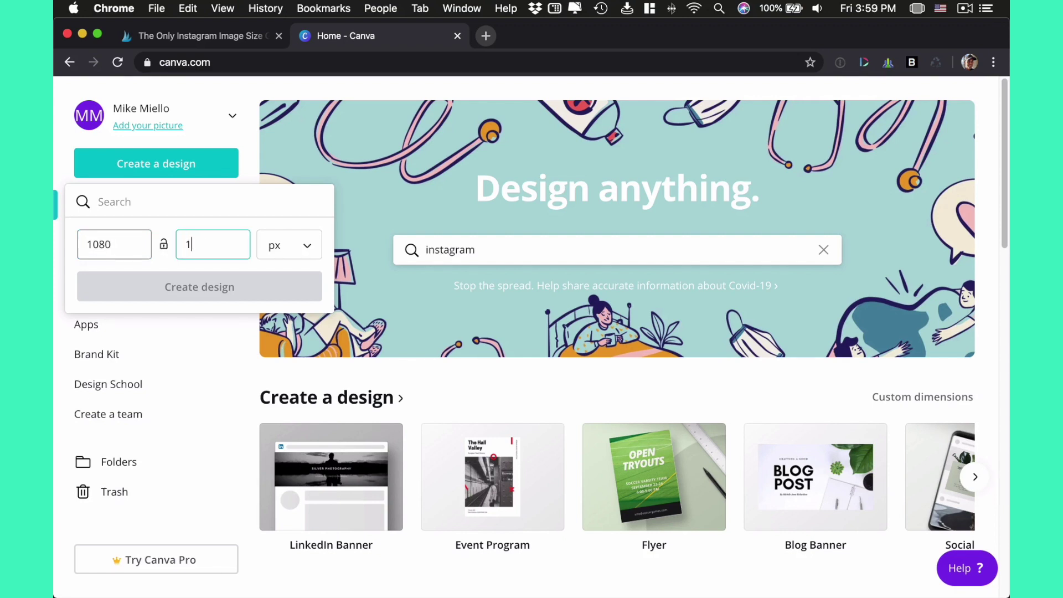
type("350")
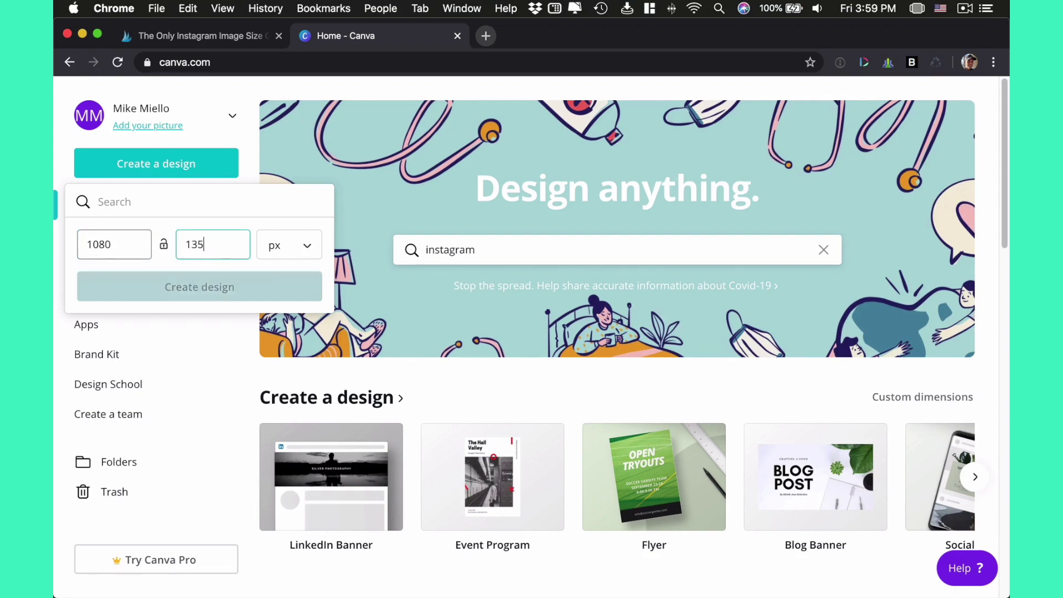
left_click(169, 49)
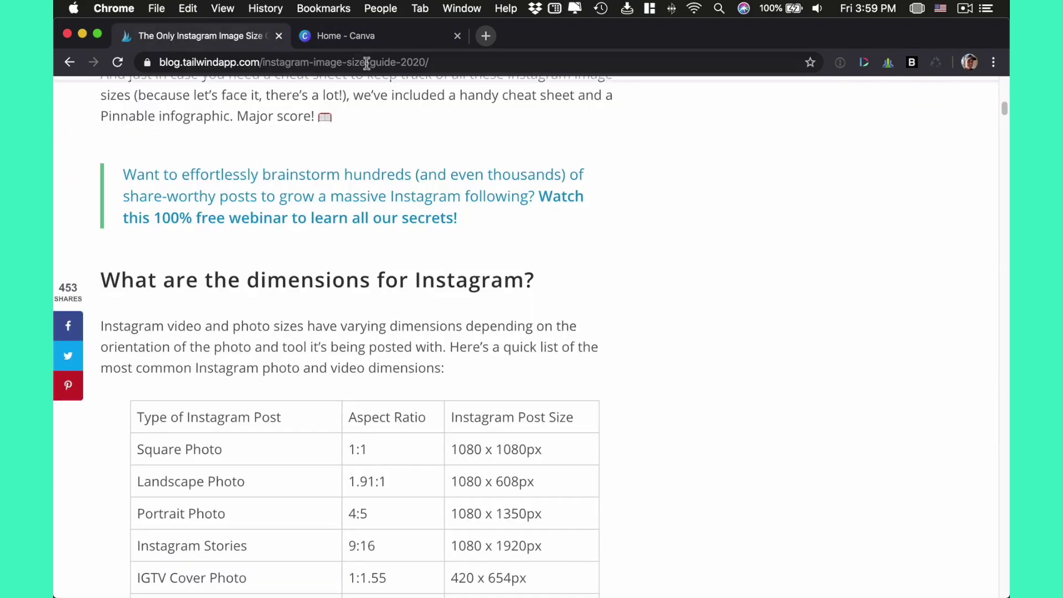
left_click(363, 40)
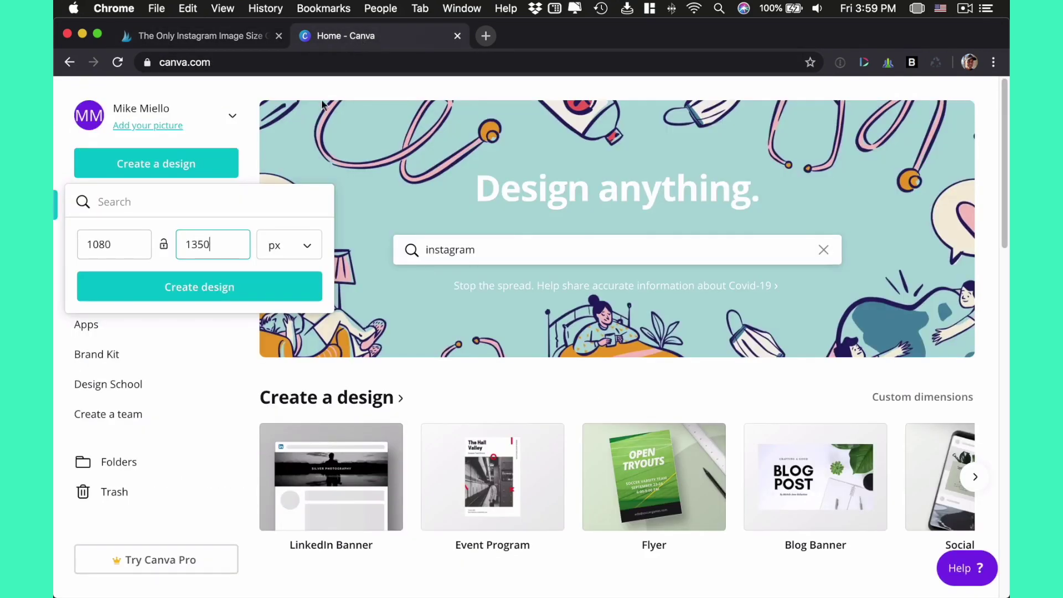
left_click(237, 288)
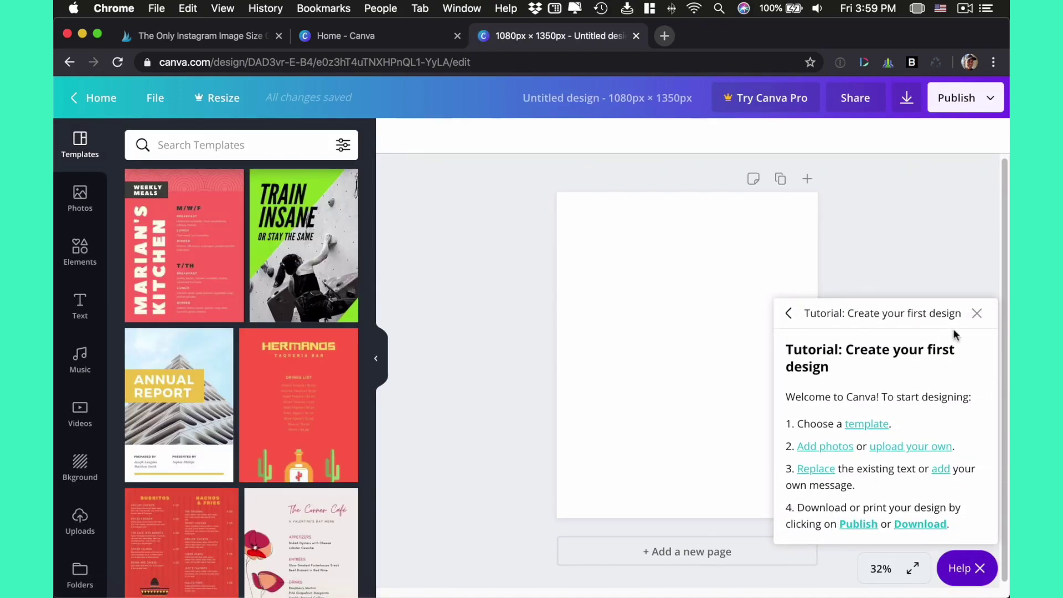
Close the first-design tutorial popup and reveal the desktop with F11
left_click(976, 314)
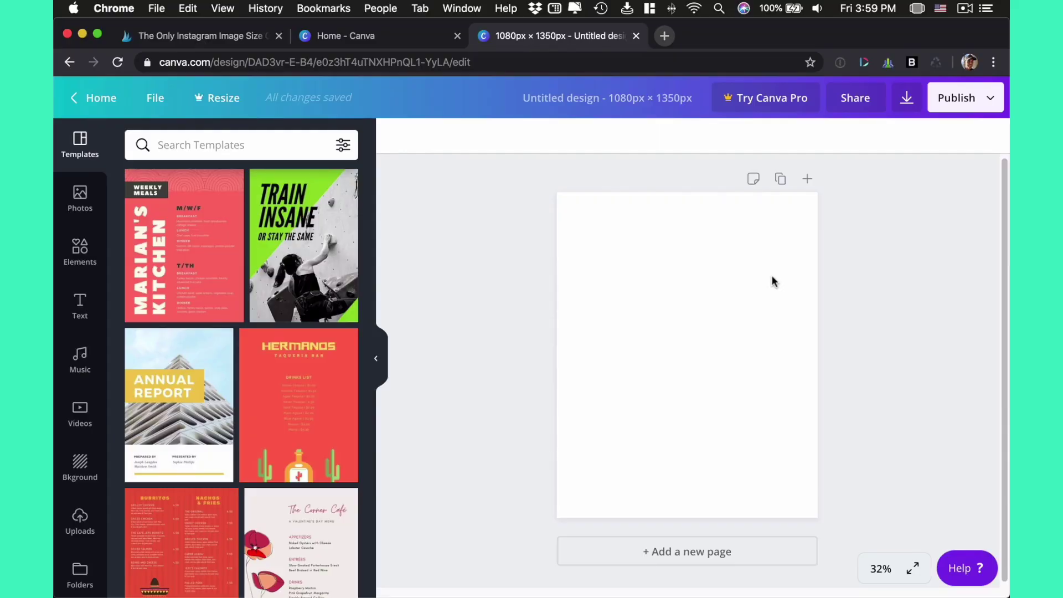
key("F11")
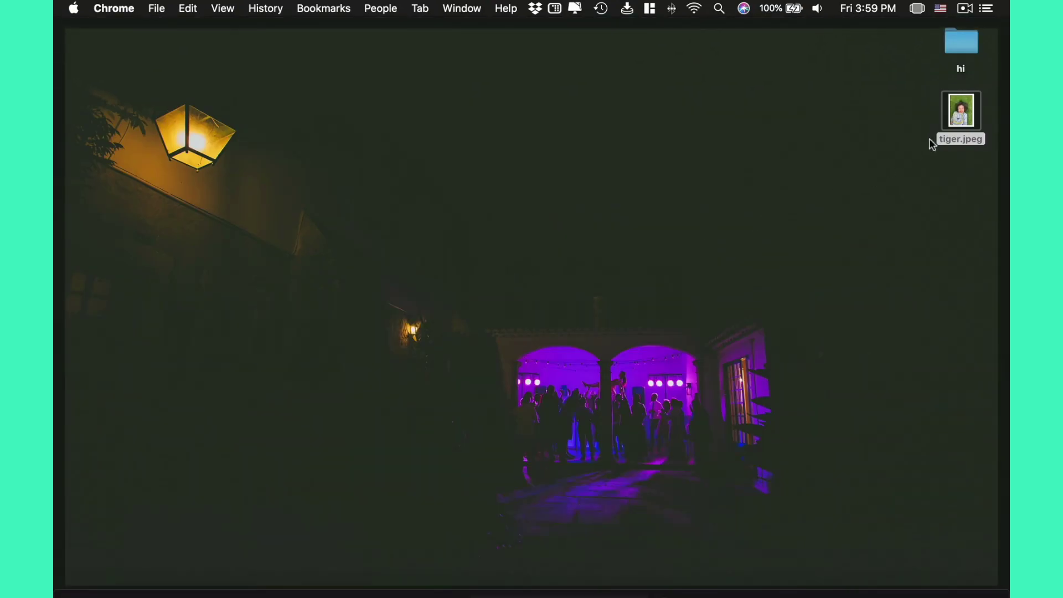
Quick Look tiger.jpeg on the desktop, then place it onto the blank Canva page
left_click(969, 109)
key("space")
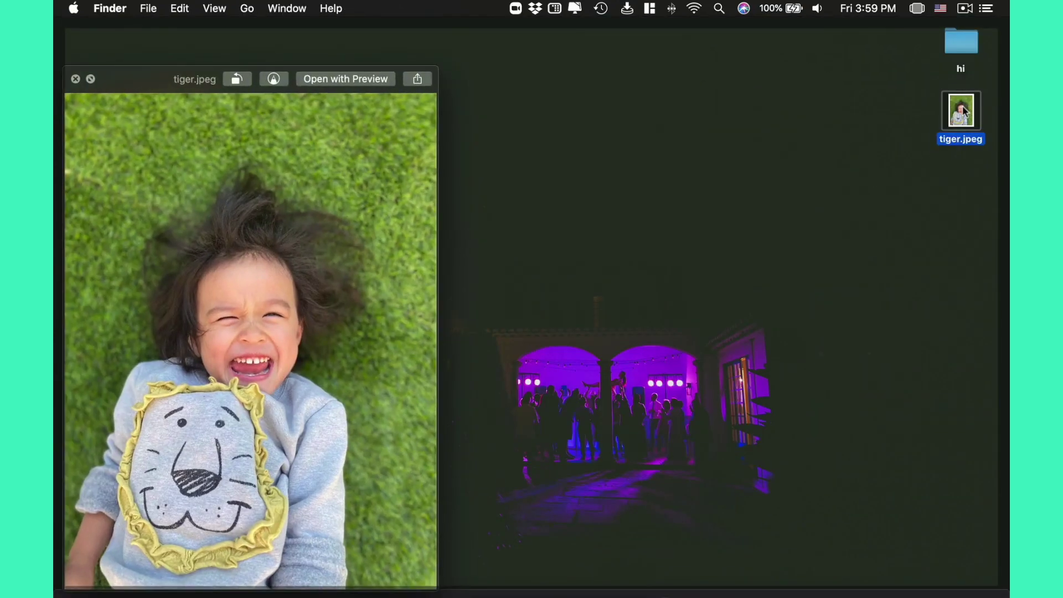
key("space")
left_click_drag(958, 113, 692, 321)
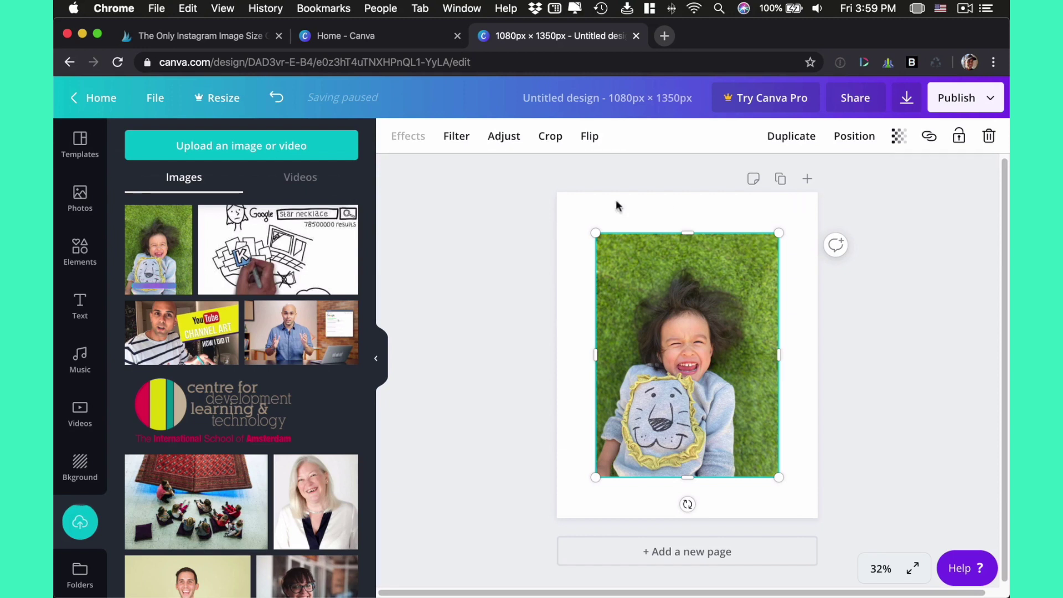
Scale and position the child photo to 1,080 × 1,440 px so it covers the page edge to edge
left_click_drag(789, 243, 835, 203)
left_click_drag(602, 480, 560, 527)
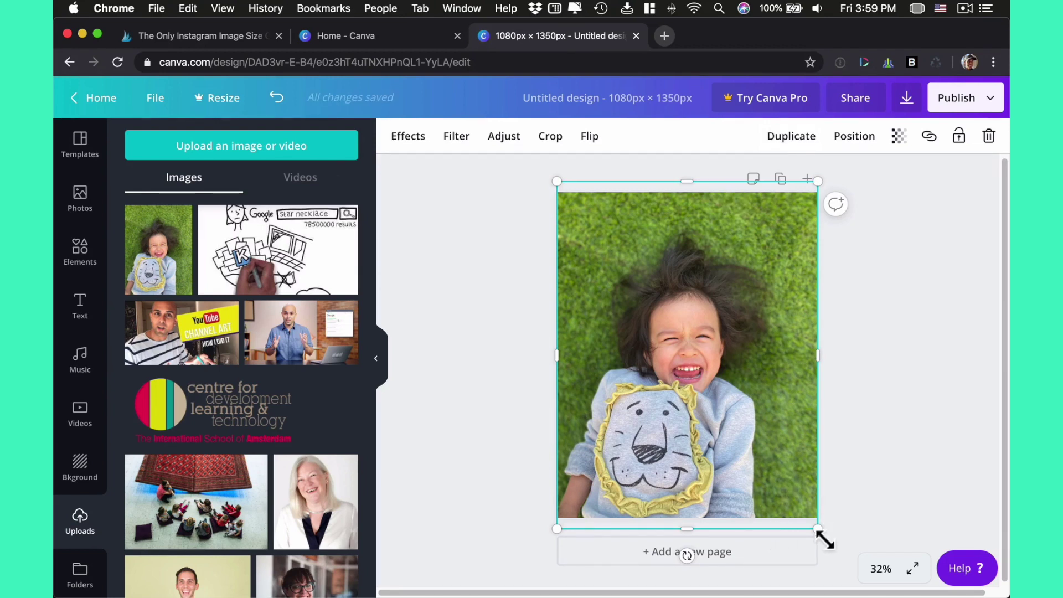
left_click_drag(818, 529, 810, 520)
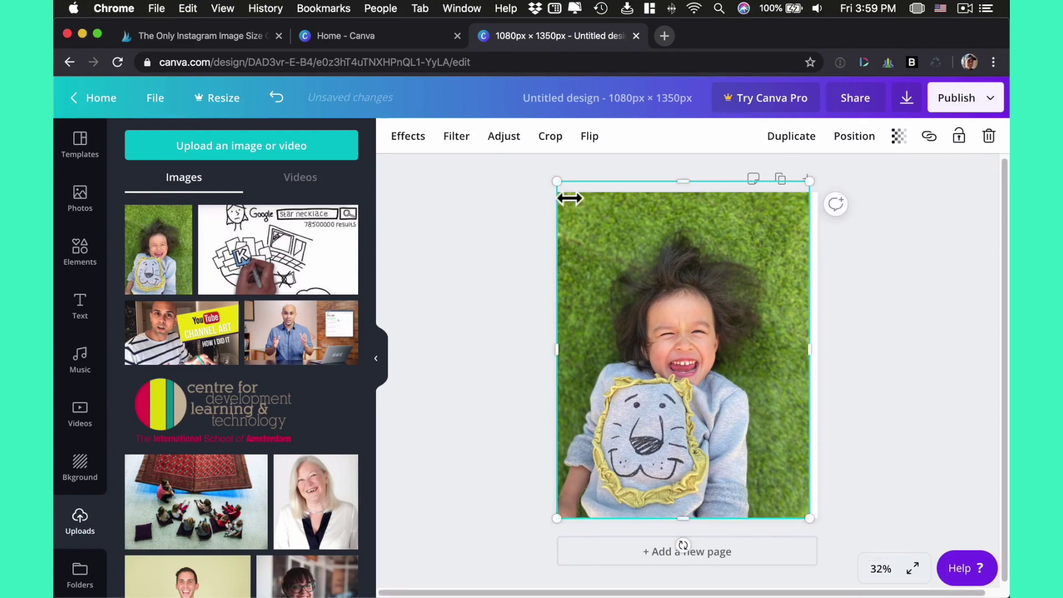
left_click_drag(564, 189, 572, 198)
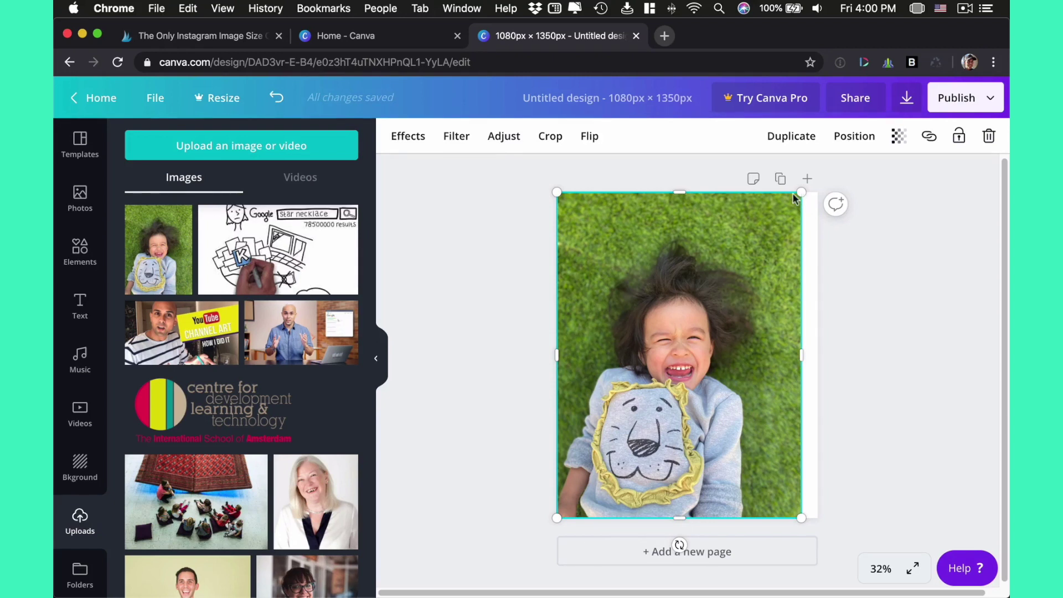
left_click_drag(801, 192, 818, 170)
mouse_move(753, 256)
left_mouse_down()
mouse_move(755, 233)
mouse_move(750, 268)
mouse_move(753, 259)
left_mouse_up()
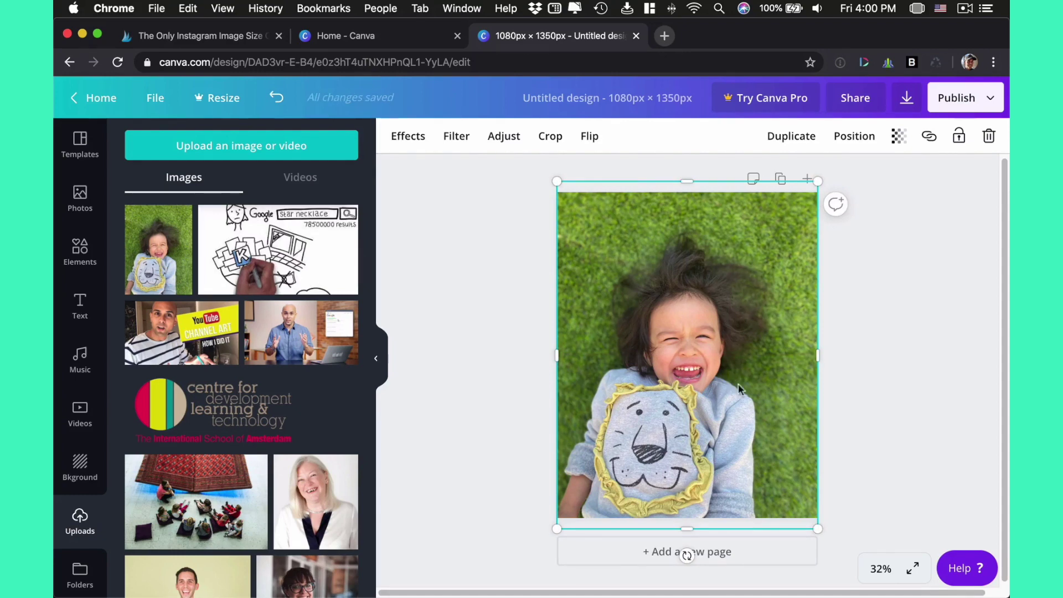
mouse_move(825, 522)
left_mouse_down()
mouse_move(824, 536)
mouse_move(814, 525)
left_mouse_up()
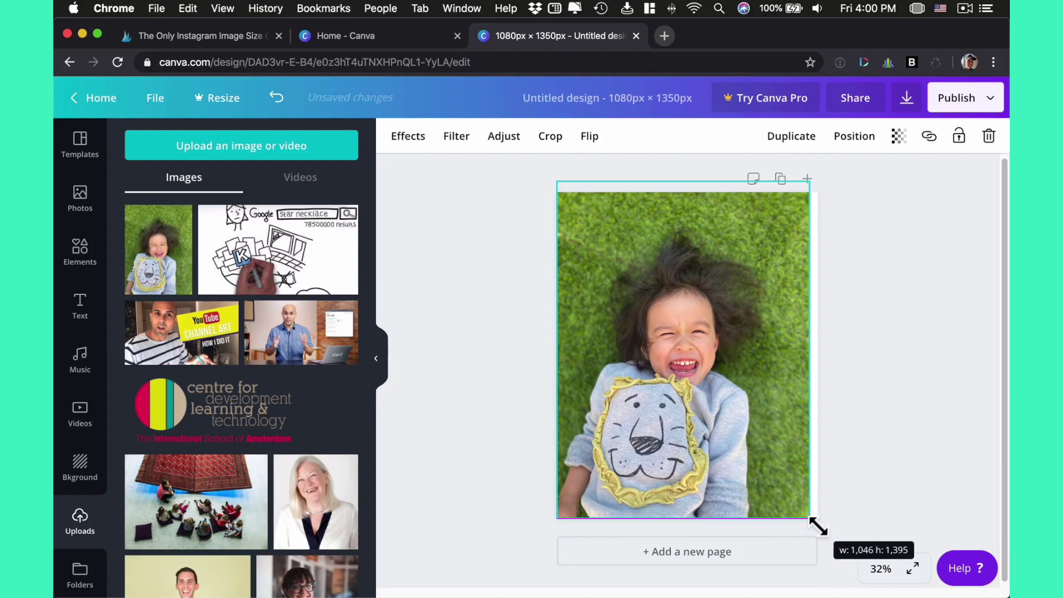
left_click_drag(574, 520, 581, 511)
left_click_drag(574, 192, 582, 208)
left_click_drag(815, 209, 812, 211)
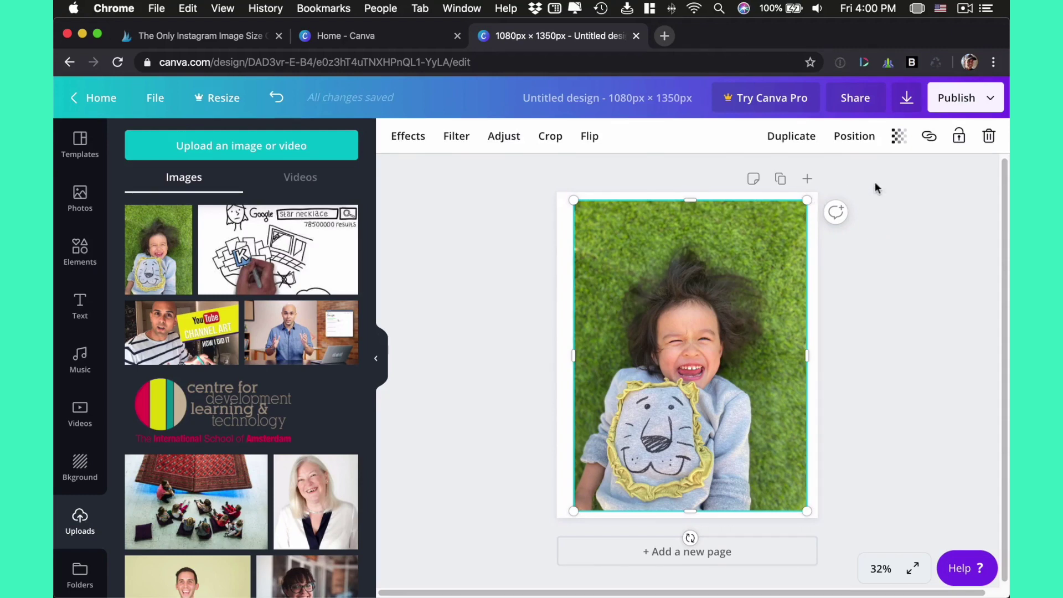
left_click_drag(811, 209, 825, 202)
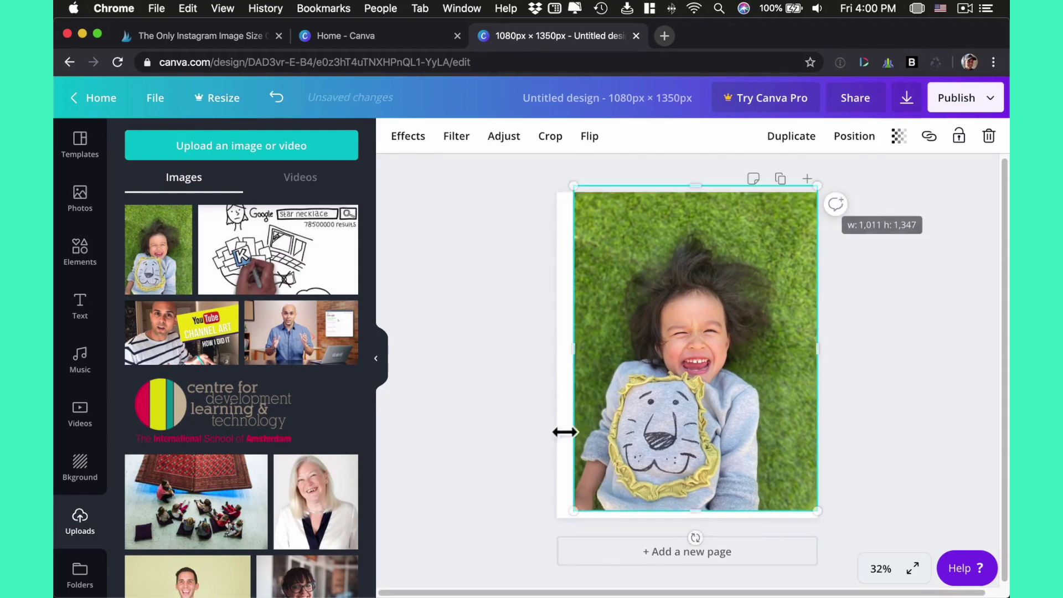
mouse_move(576, 509)
left_mouse_down()
mouse_move(566, 541)
mouse_move(579, 526)
left_mouse_up()
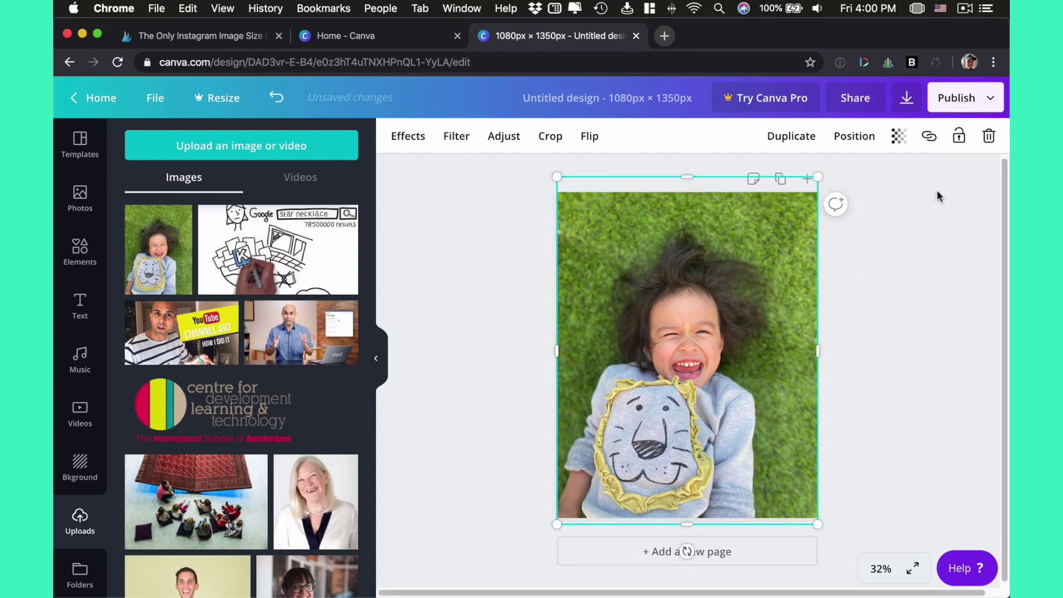
Download the design as a PNG and dismiss the Canva Pro upsell
left_click(906, 100)
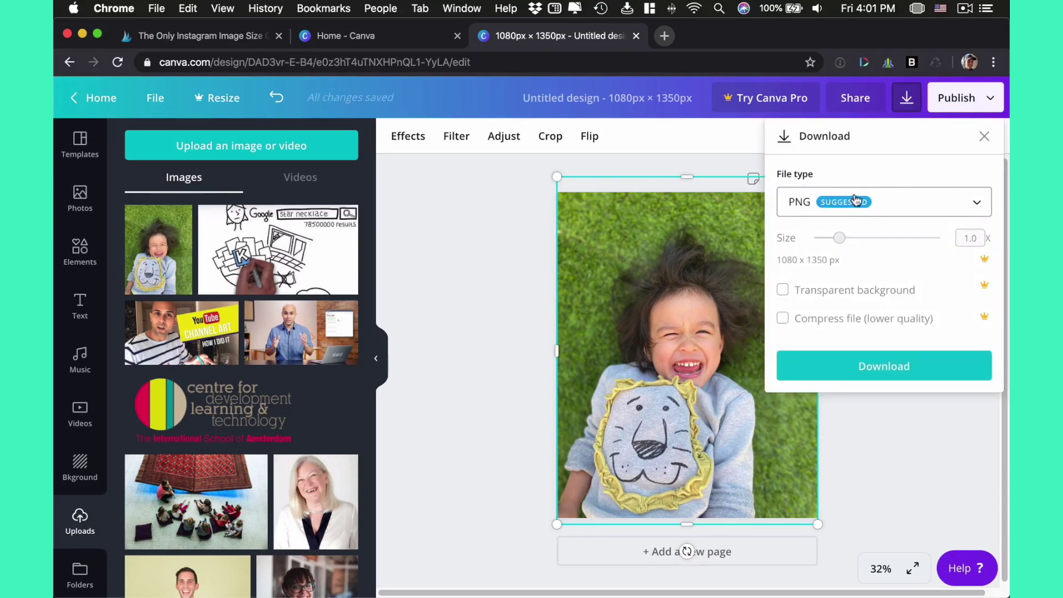
left_click(876, 367)
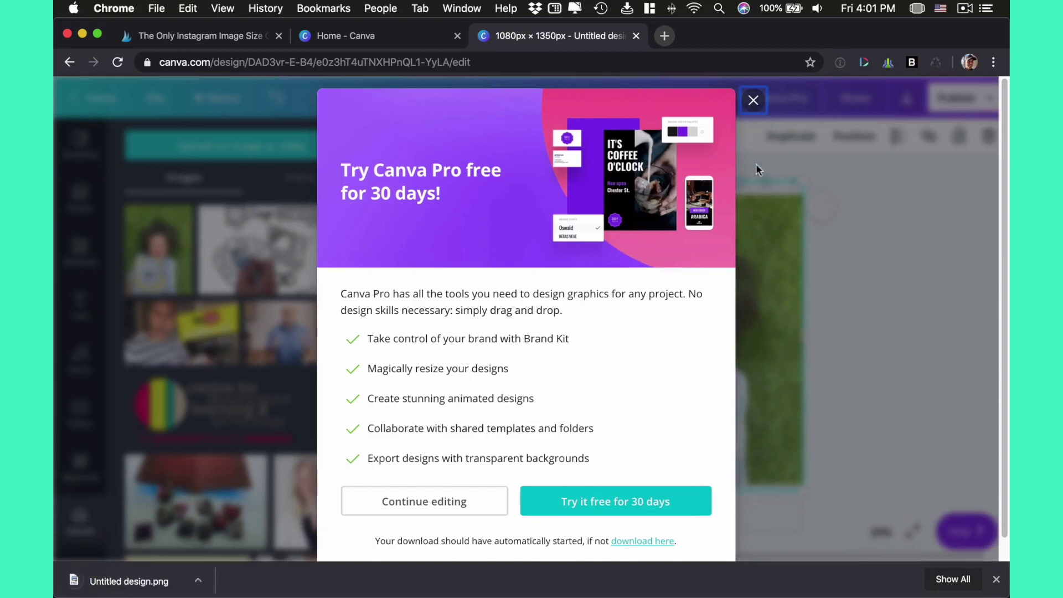
left_click(757, 106)
Show Untitled design.png in Finder and preview it
left_click(207, 579)
left_click(242, 560)
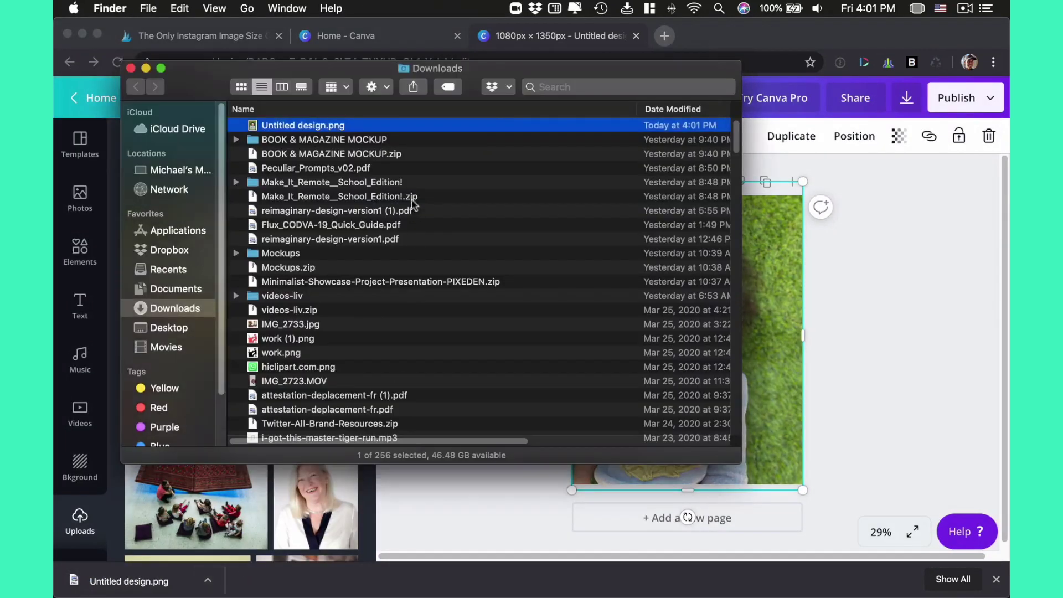
key("space")
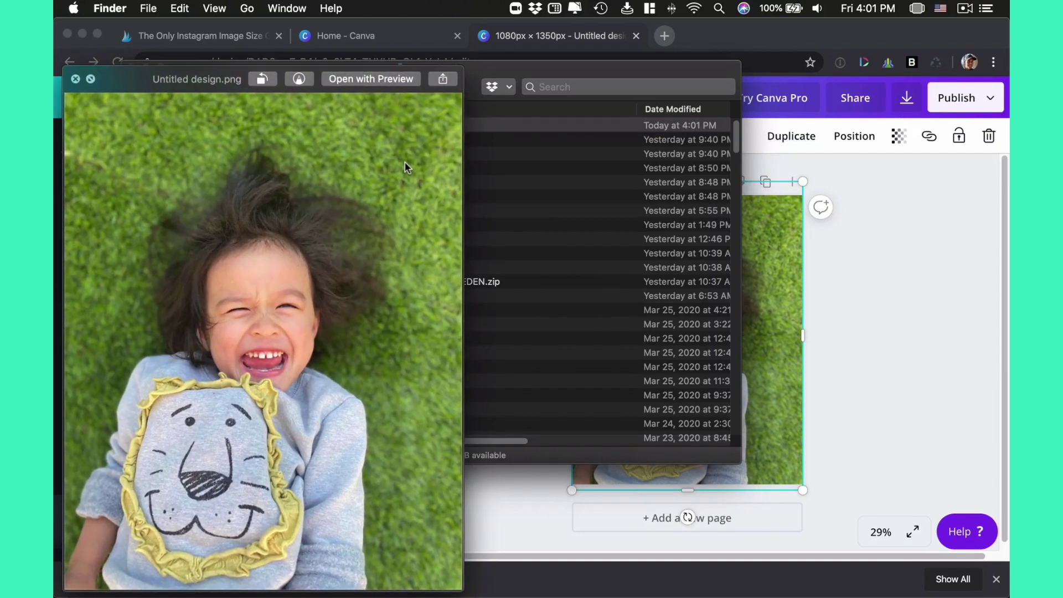